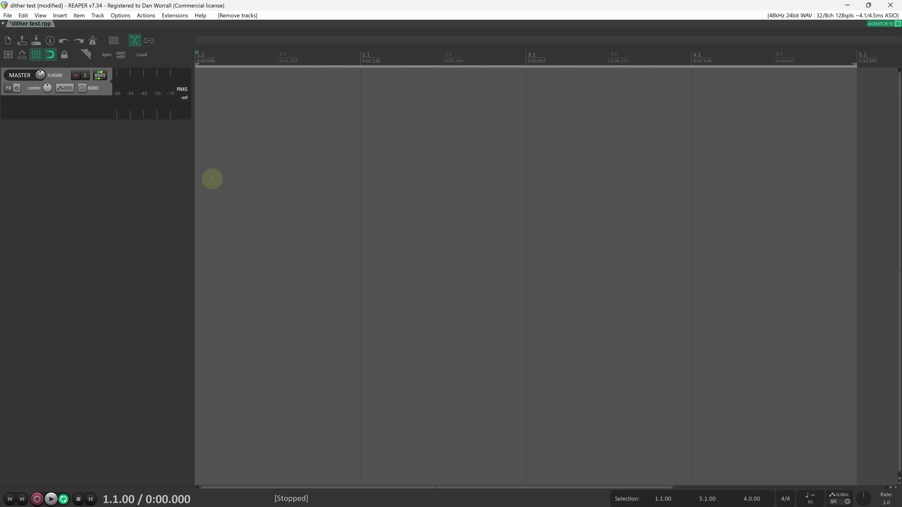
- Render the noise to a 16 bit track, then to a new '24 bit' track at 24 bit PCM, with both audible
key(ctrl+alt+r)
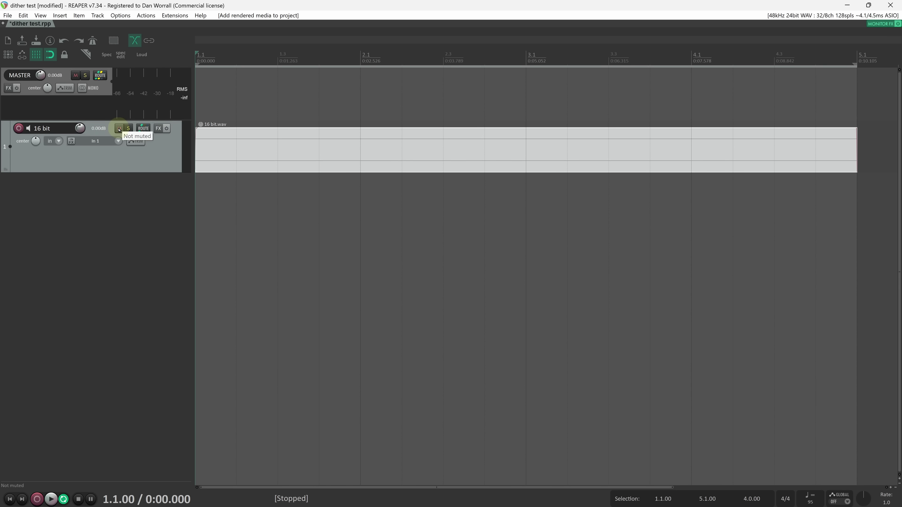
click(119, 129)
key(ctrl+alt+r)
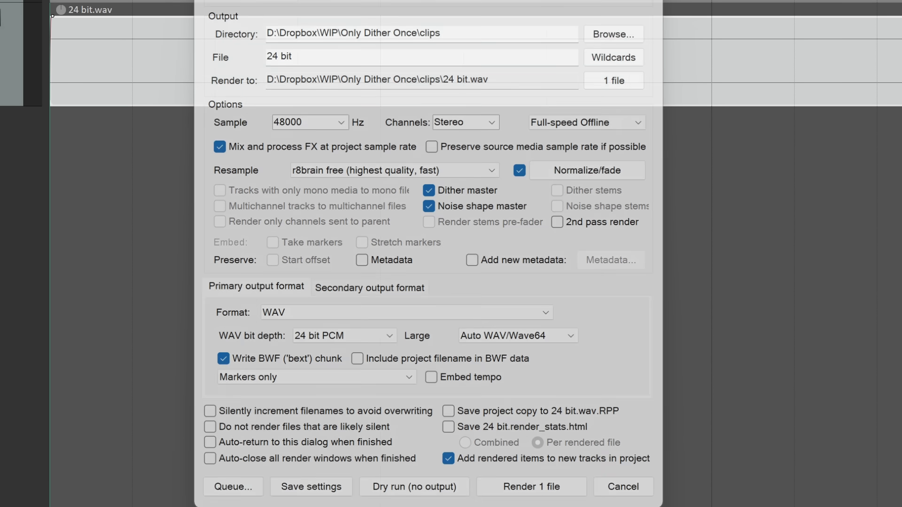
key(Escape)
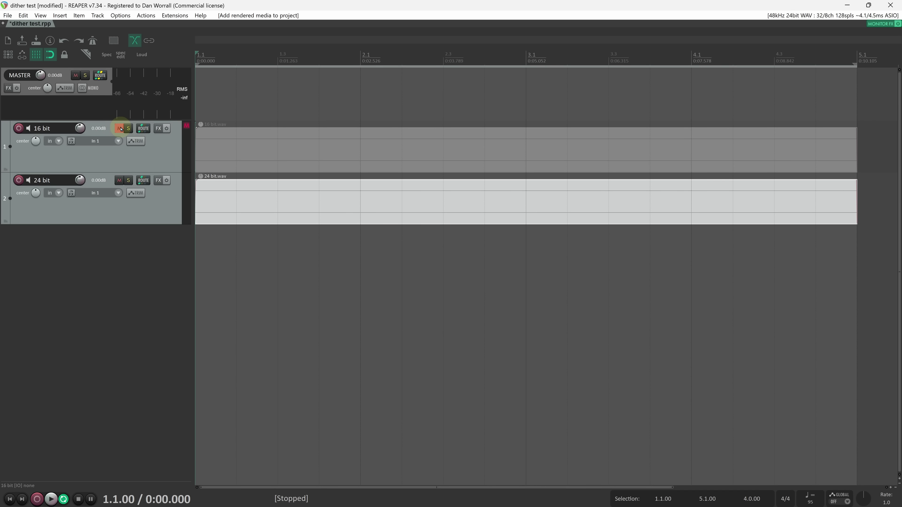
click(119, 128)
- Run loudness analysis on the 16 bit and 24 bit items: −69.4 vs −117.3 dBTP true peak
click(268, 146)
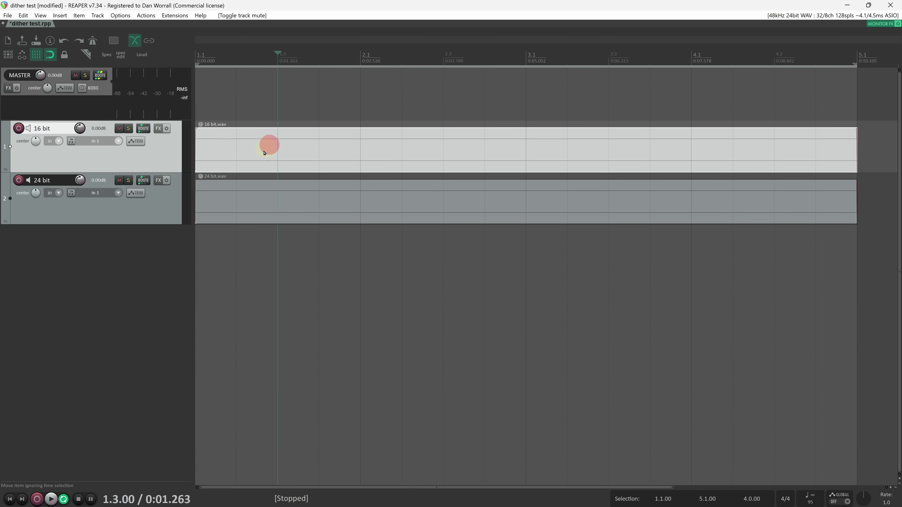
click(254, 194)
click(143, 56)
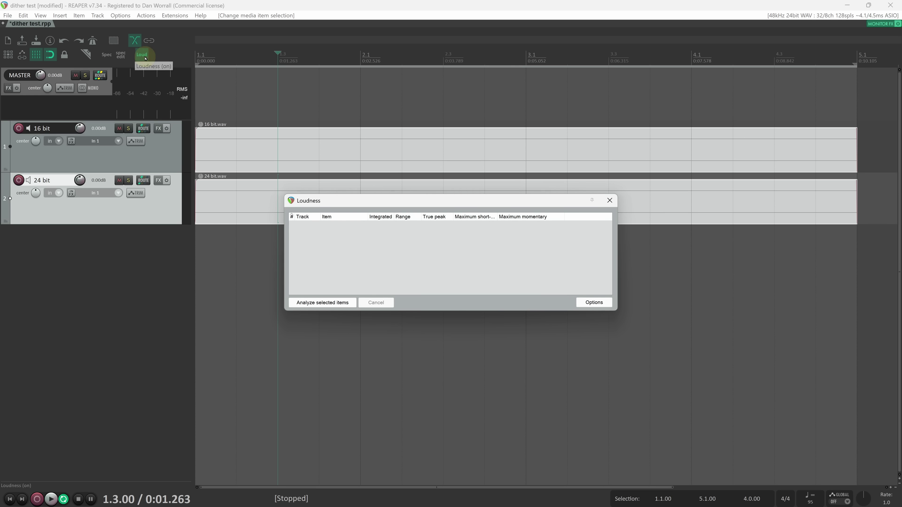
click(330, 303)
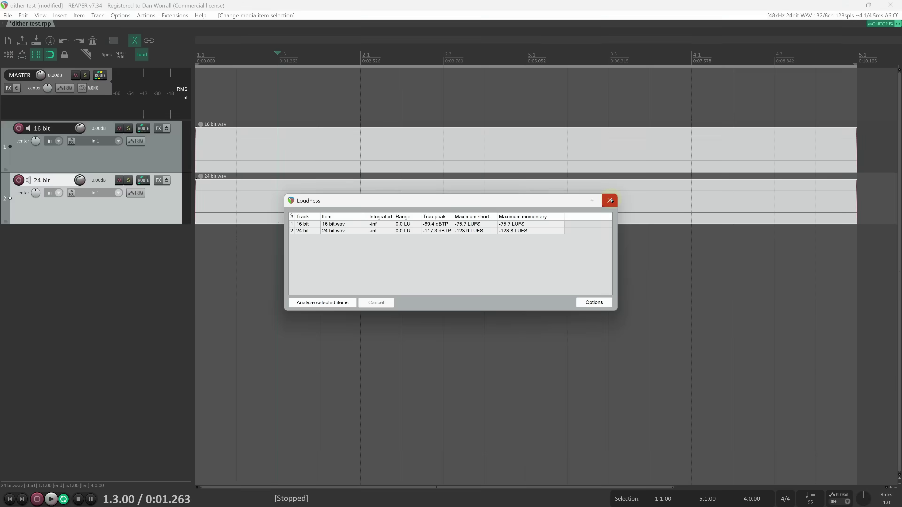
click(611, 200)
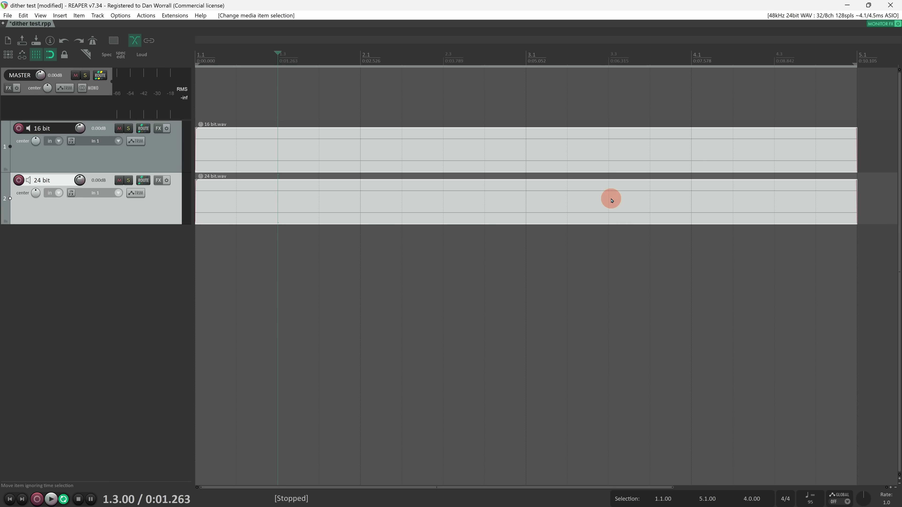
- Mute the 16 bit track and render a new '24 bit 2' track
click(130, 153)
click(119, 128)
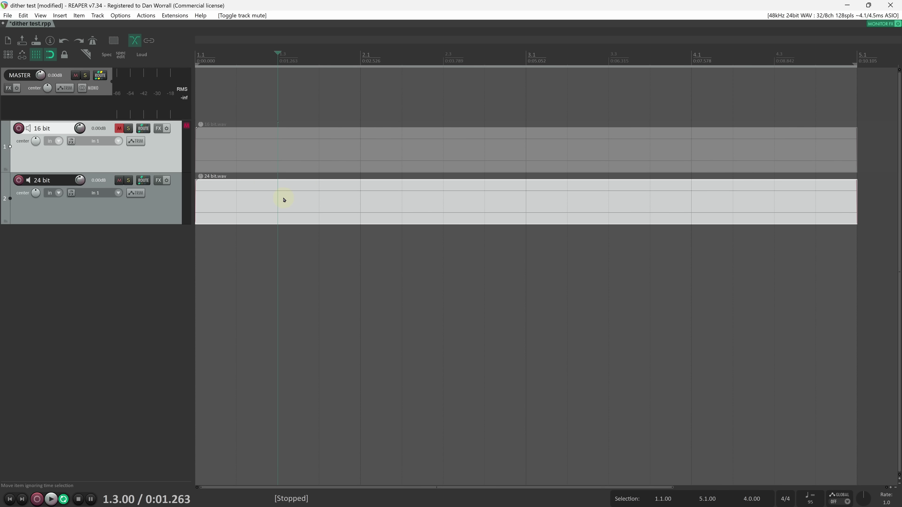
key(ctrl+alt+r)
key(Return)
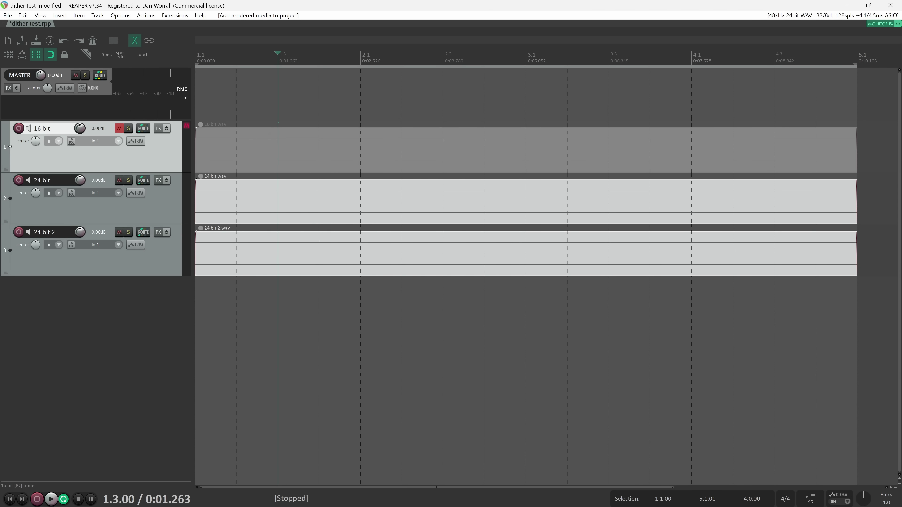
- Analyze loudness of the 24 bit and 24 bit 2 items: −114.4 vs −117.3 dBTP
click(292, 248)
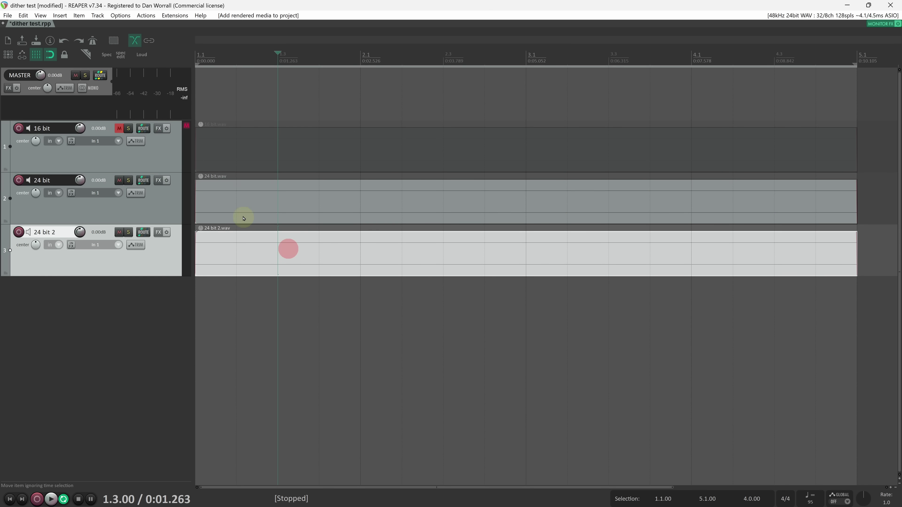
ctrl+click(227, 199)
click(140, 54)
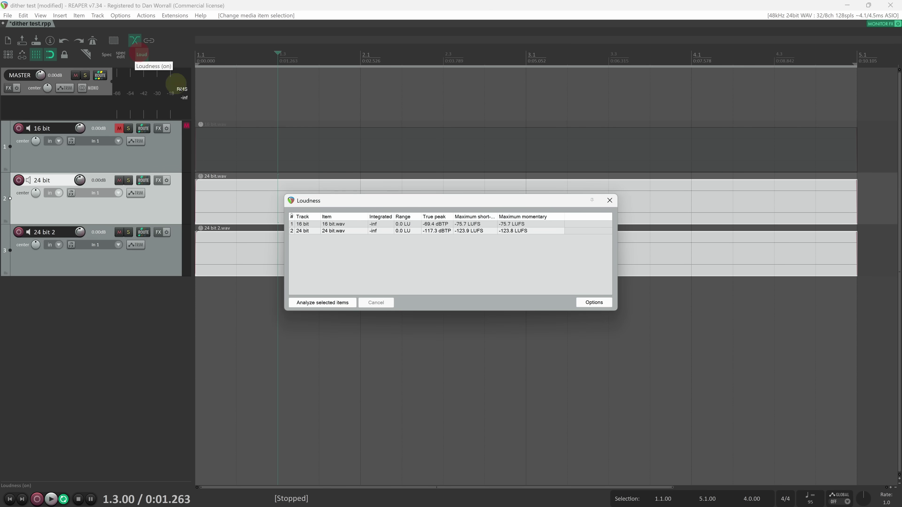
click(330, 299)
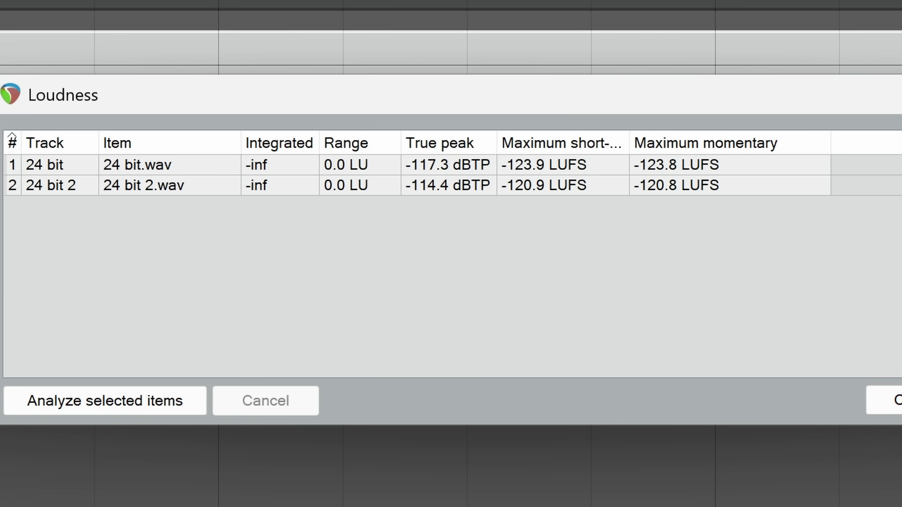
click(126, 210)
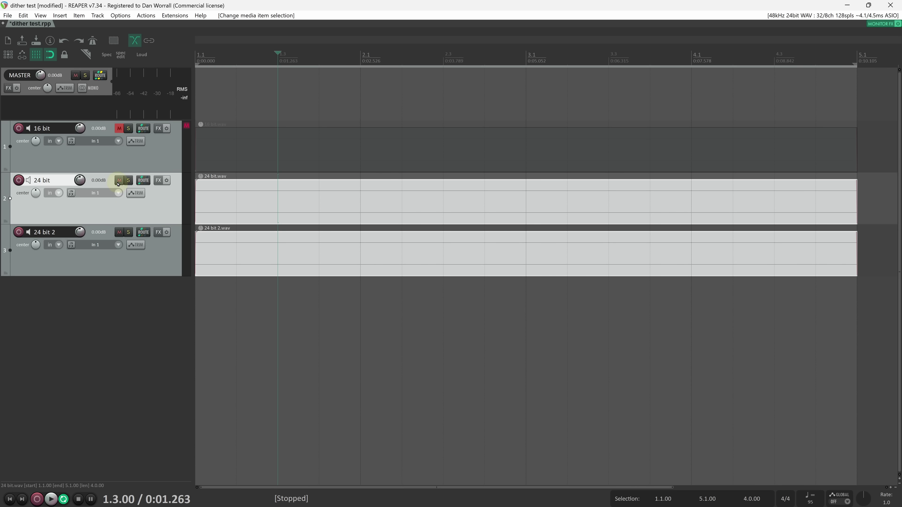
- Mute each previous track and render new '24 bit 3' and '24 bit 4' tracks
click(119, 181)
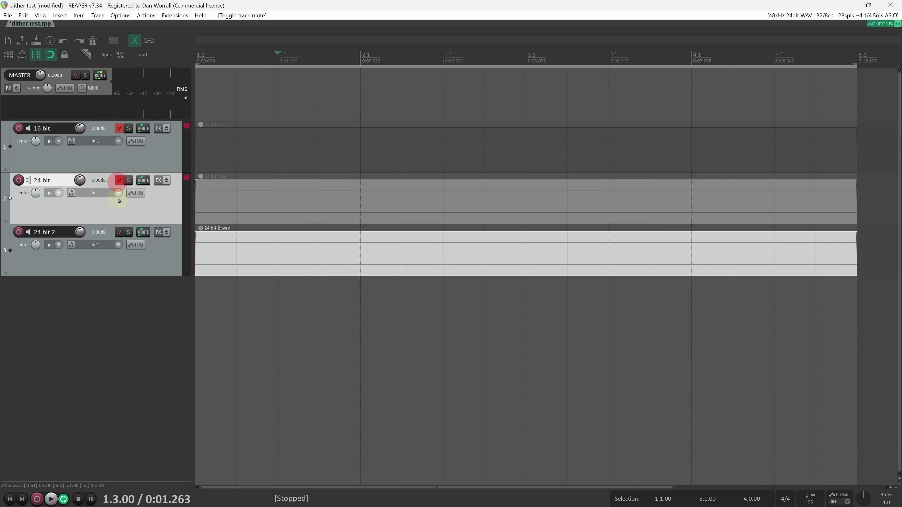
key(ctrl+alt+r)
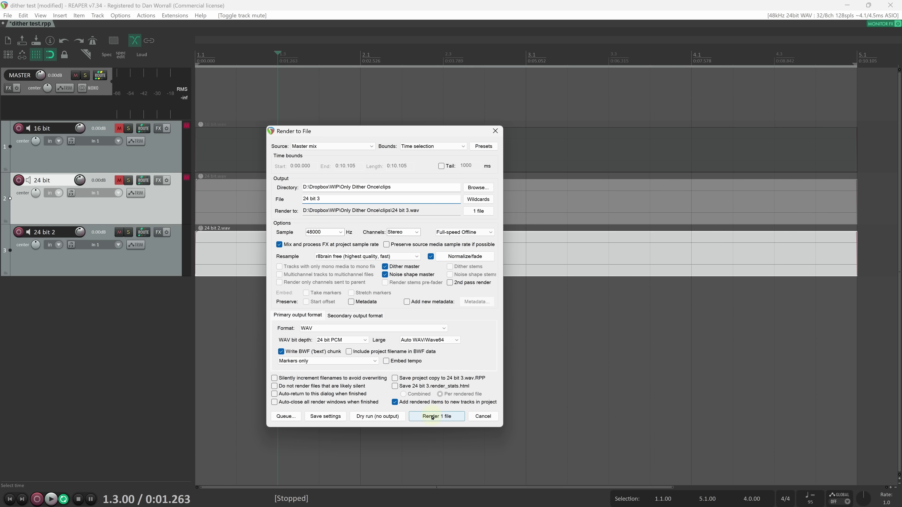
click(432, 416)
click(119, 232)
key(ctrl+alt+r)
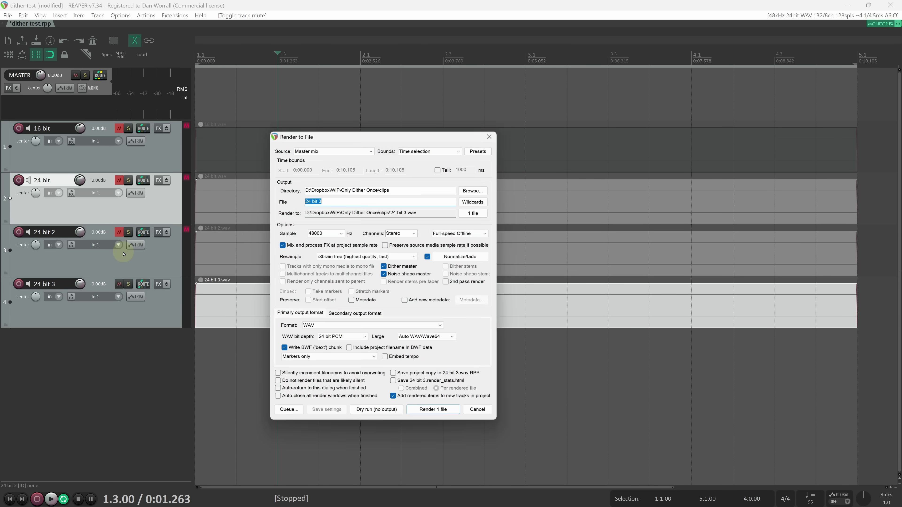
text(24 bit 4)
click(428, 416)
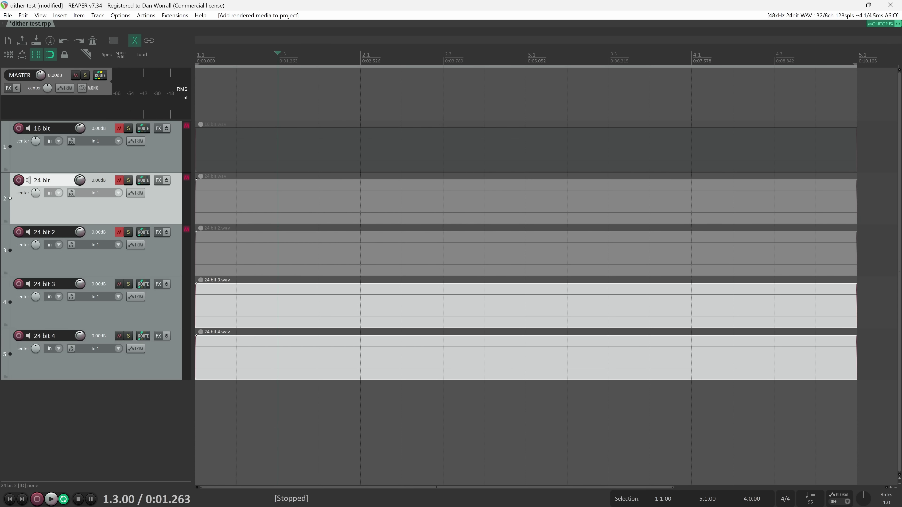
- Analyze loudness of the stacked 24 bit renders, including the original 24 bit item
click(309, 346)
click(138, 52)
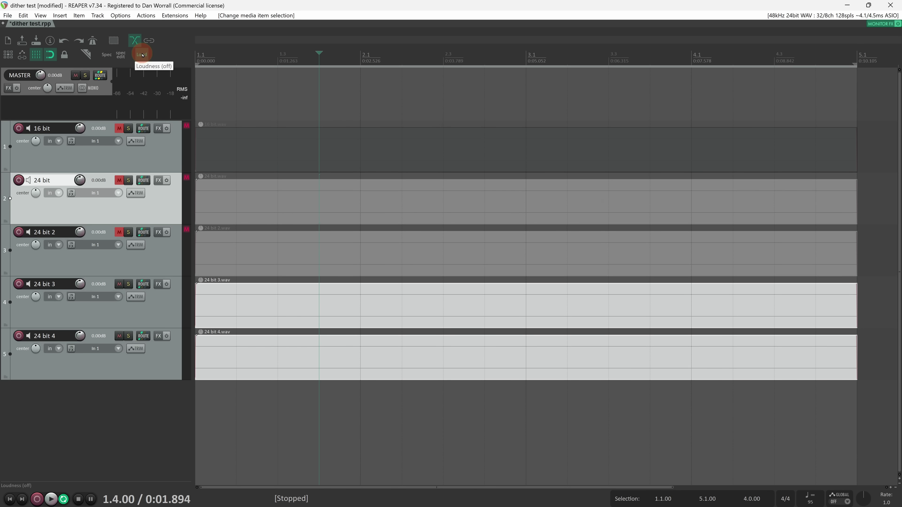
click(337, 302)
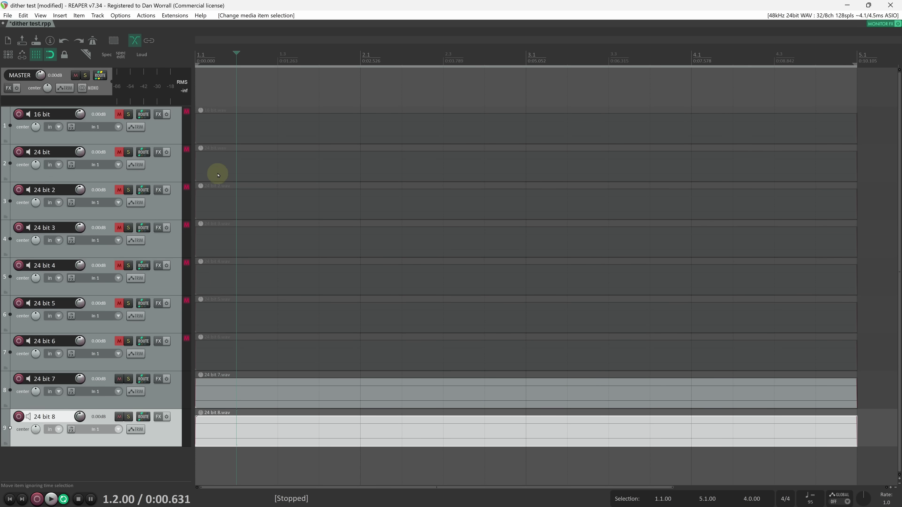
click(219, 169)
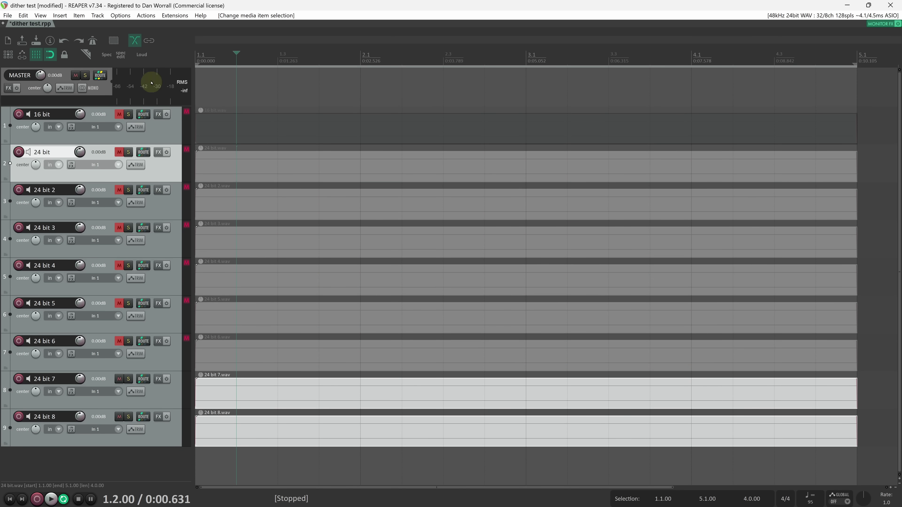
click(141, 55)
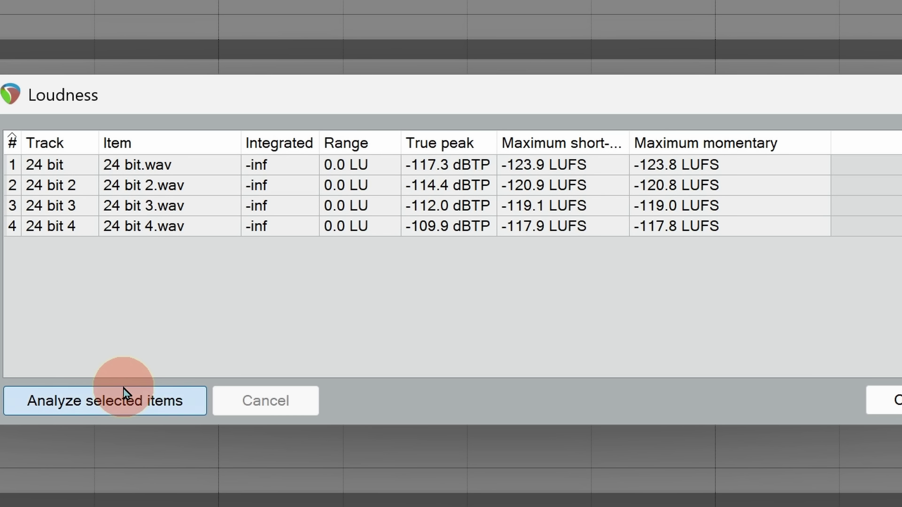
click(328, 299)
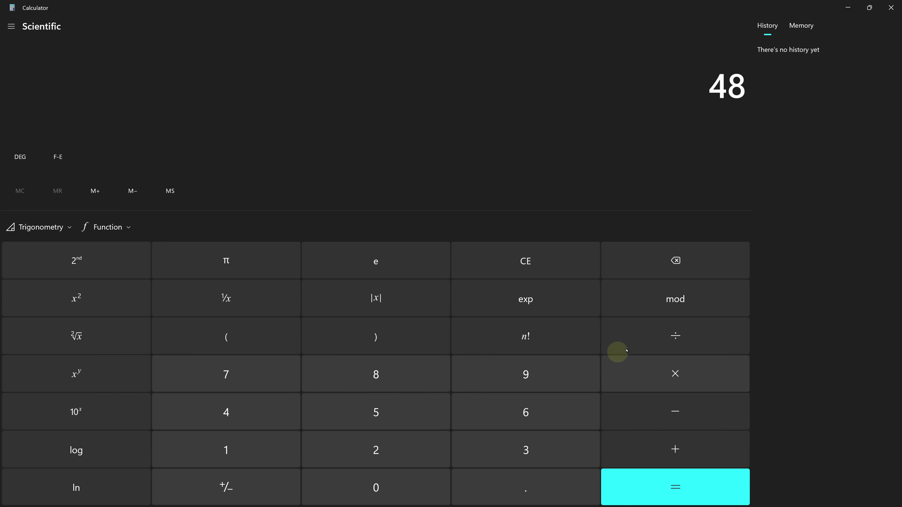
- Divide 48 by 3 to get 16
click(653, 335)
click(530, 447)
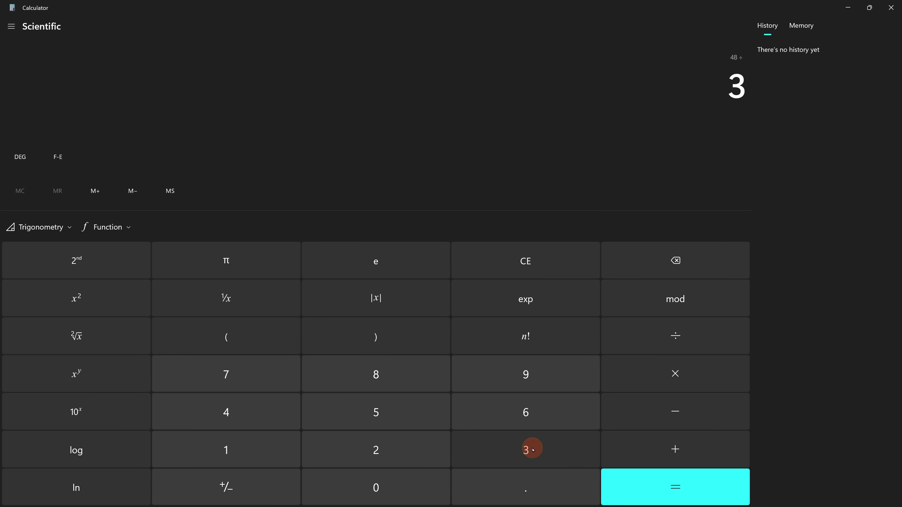
click(674, 488)
- Clear the result and compute 2 to the power 16, giving 65,536
key(Escape)
click(388, 448)
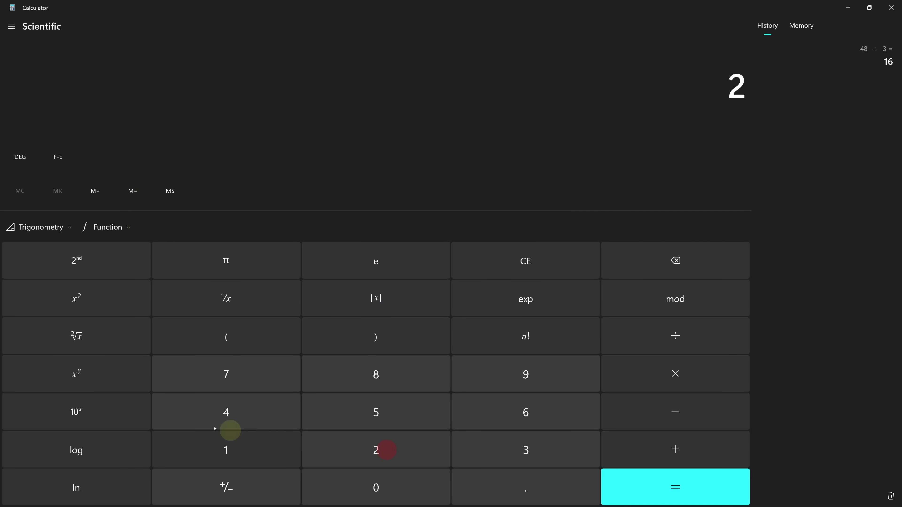
click(74, 373)
click(246, 445)
click(492, 412)
click(657, 495)
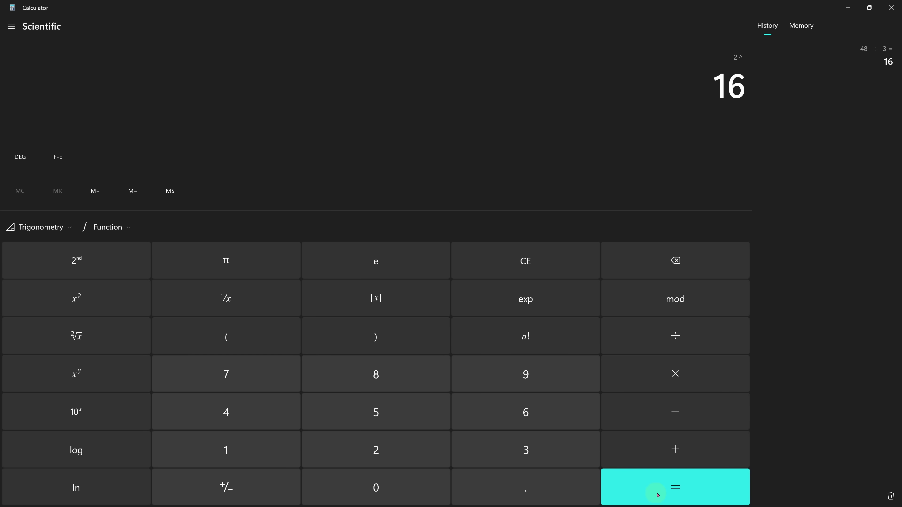